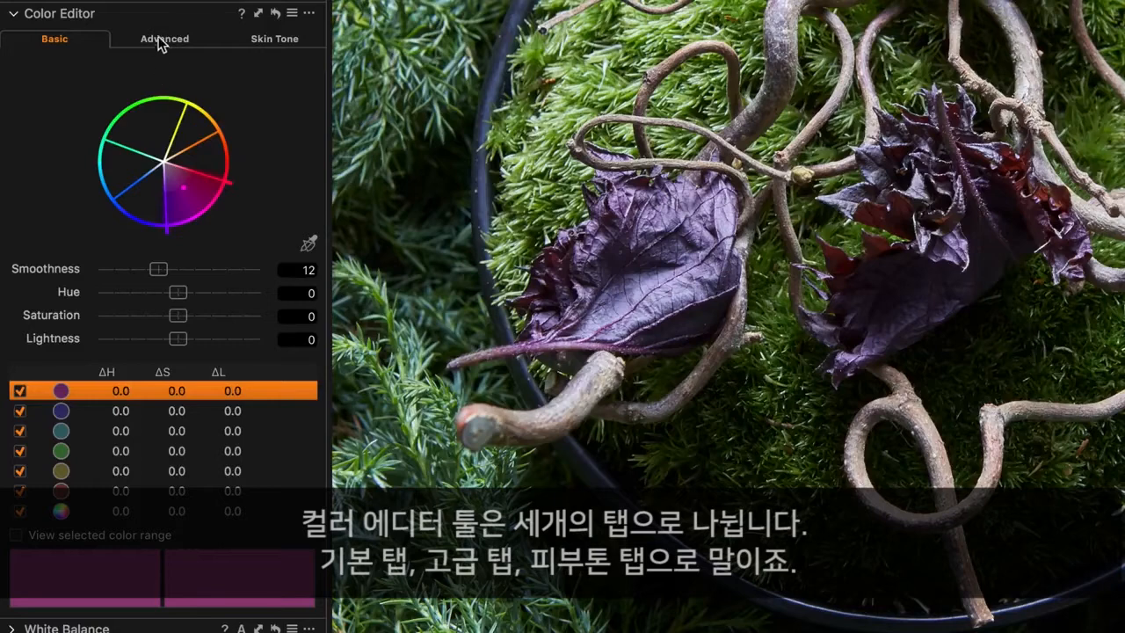
- View the Color Editor's Skin Tone and Advanced modes and return to Basic mode
{"action": "left_click", "coordinate": [277, 41]}
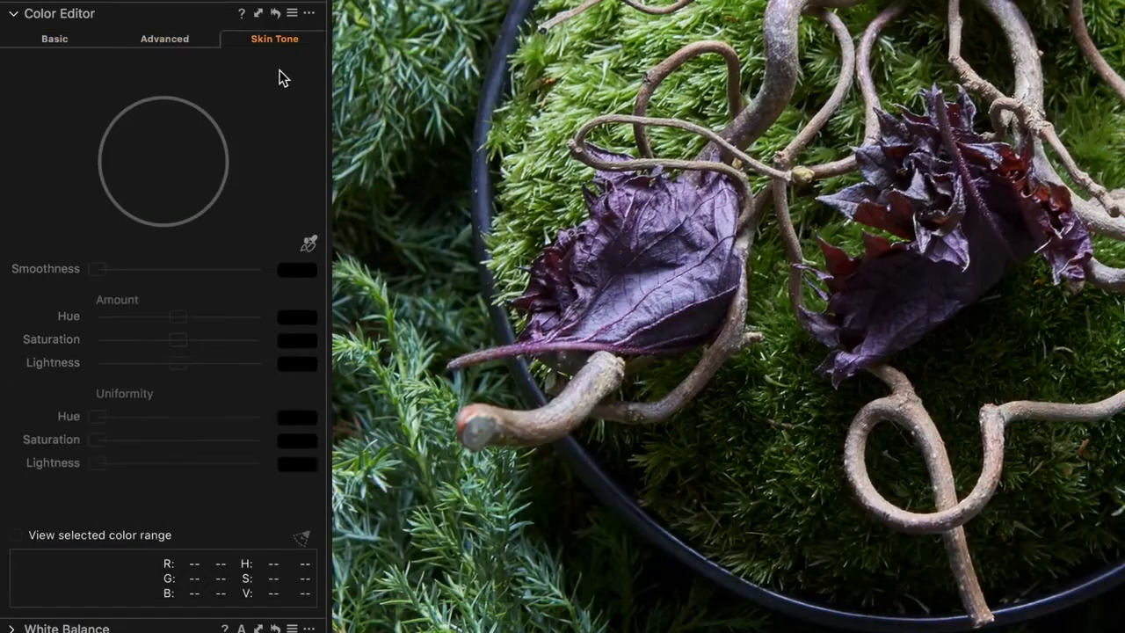
{"action": "left_click", "coordinate": [58, 43]}
{"action": "left_click", "coordinate": [165, 41]}
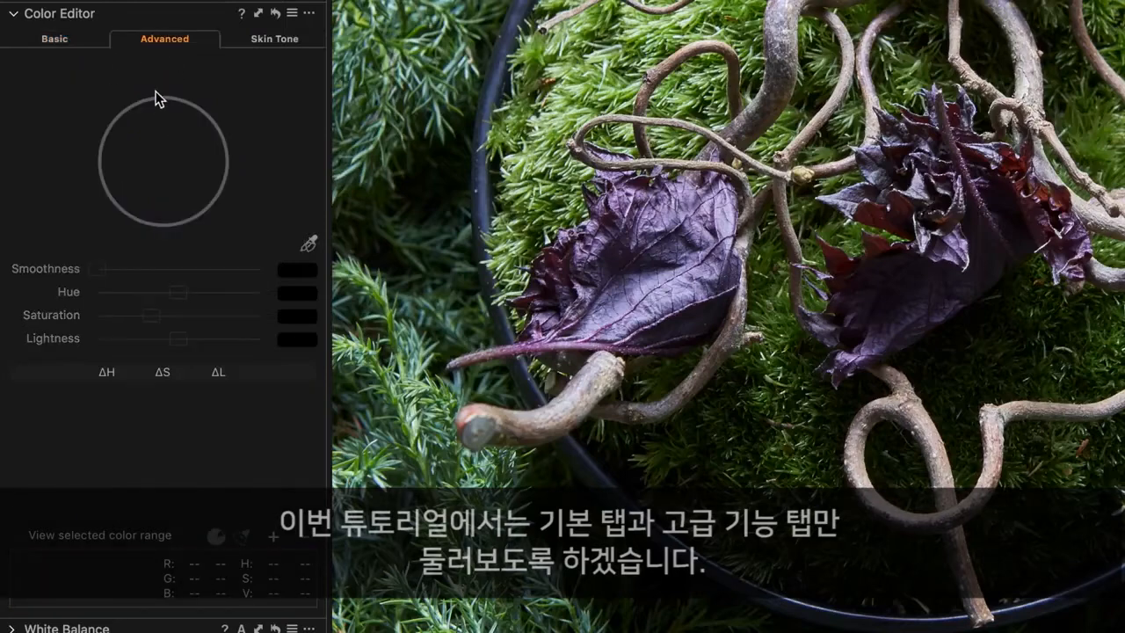
{"action": "left_click", "coordinate": [54, 40]}
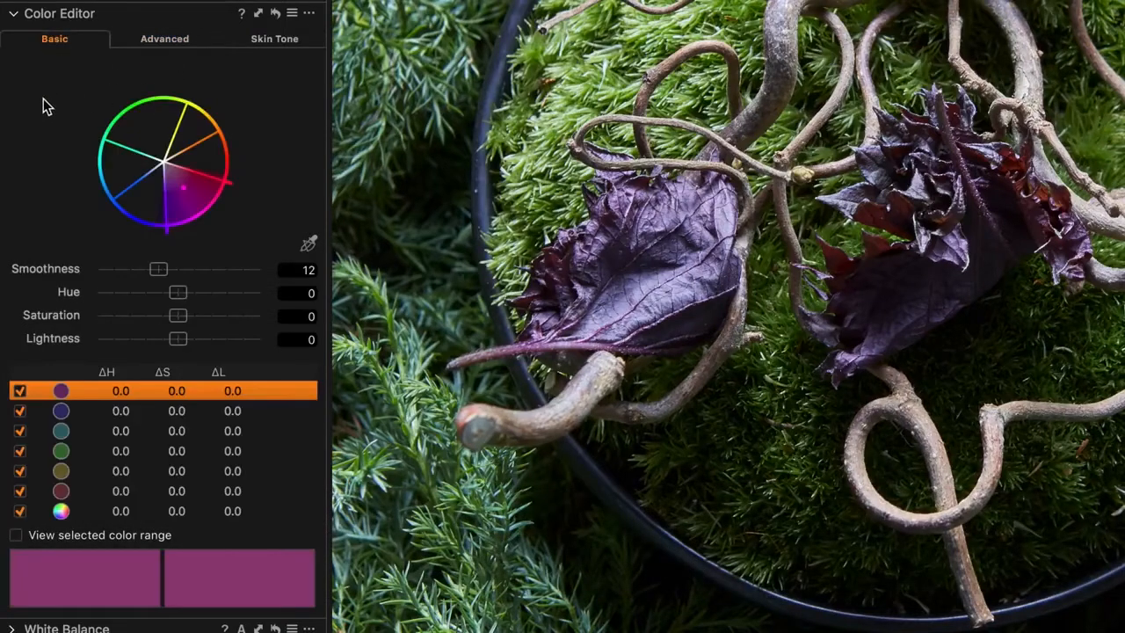
- Look through the Basic color ranges, including the green range and the full-spectrum range
{"action": "left_click", "coordinate": [132, 436]}
{"action": "left_click", "coordinate": [150, 453]}
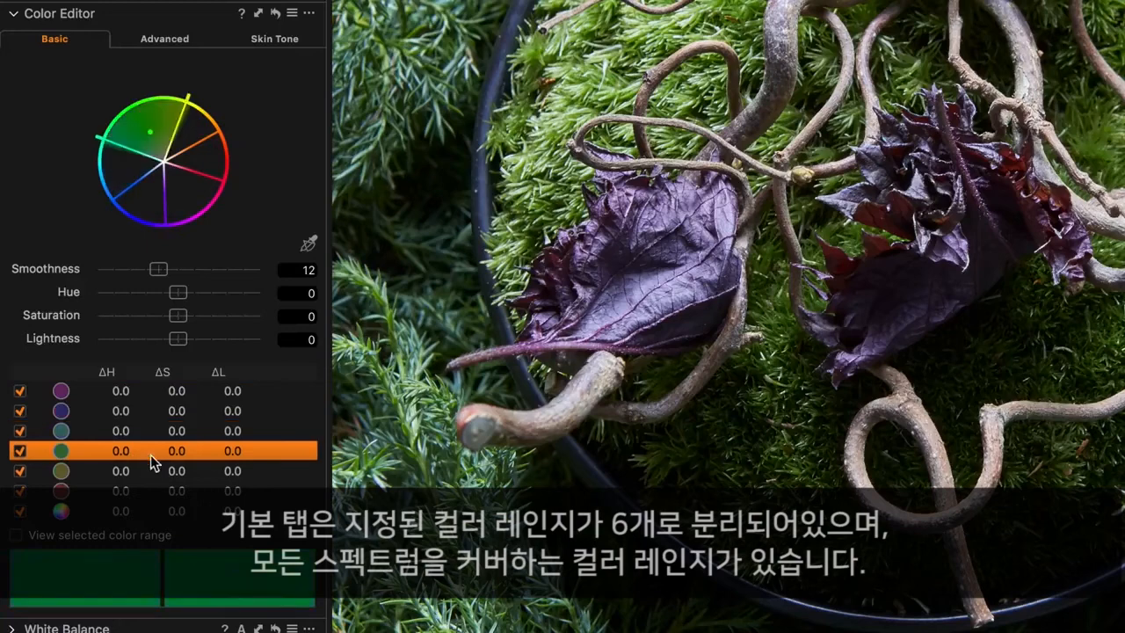
{"action": "left_click", "coordinate": [141, 511]}
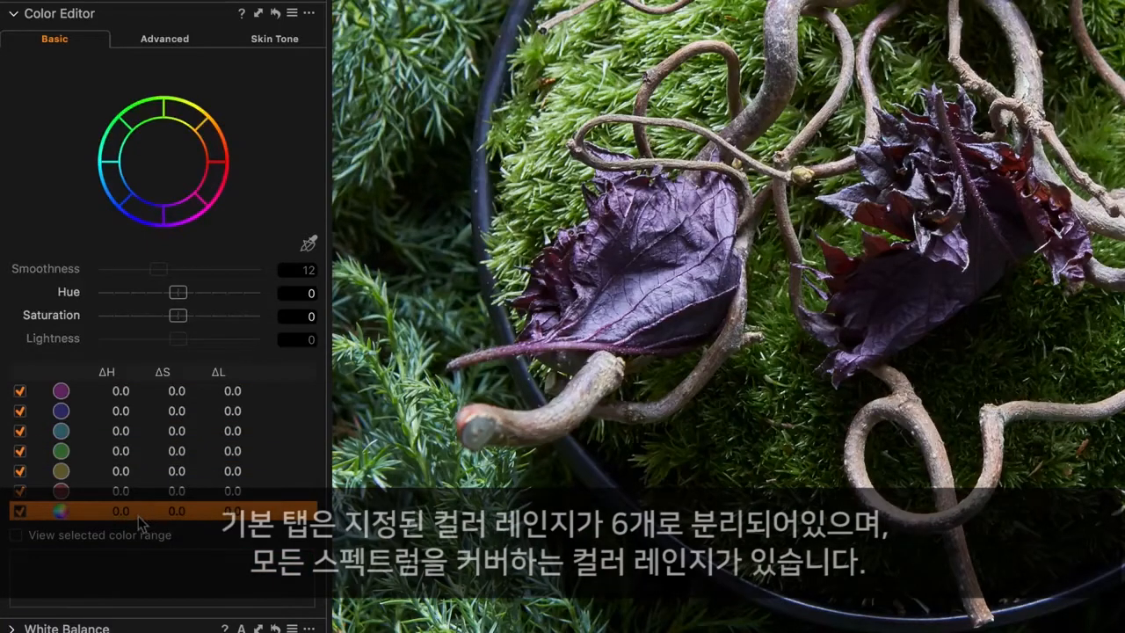
- Darken the moss and foliage by setting the green range's lightness to -3.9
{"action": "left_click", "coordinate": [143, 451]}
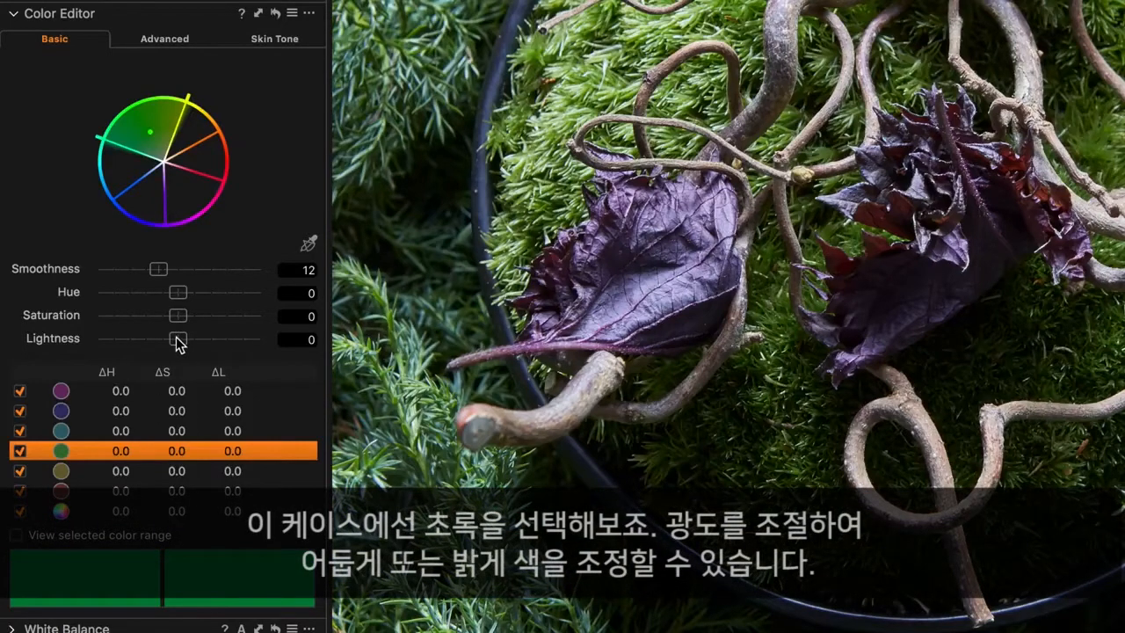
{"action": "left_click_drag", "start_coordinate": [176, 339], "coordinate": [146, 338]}
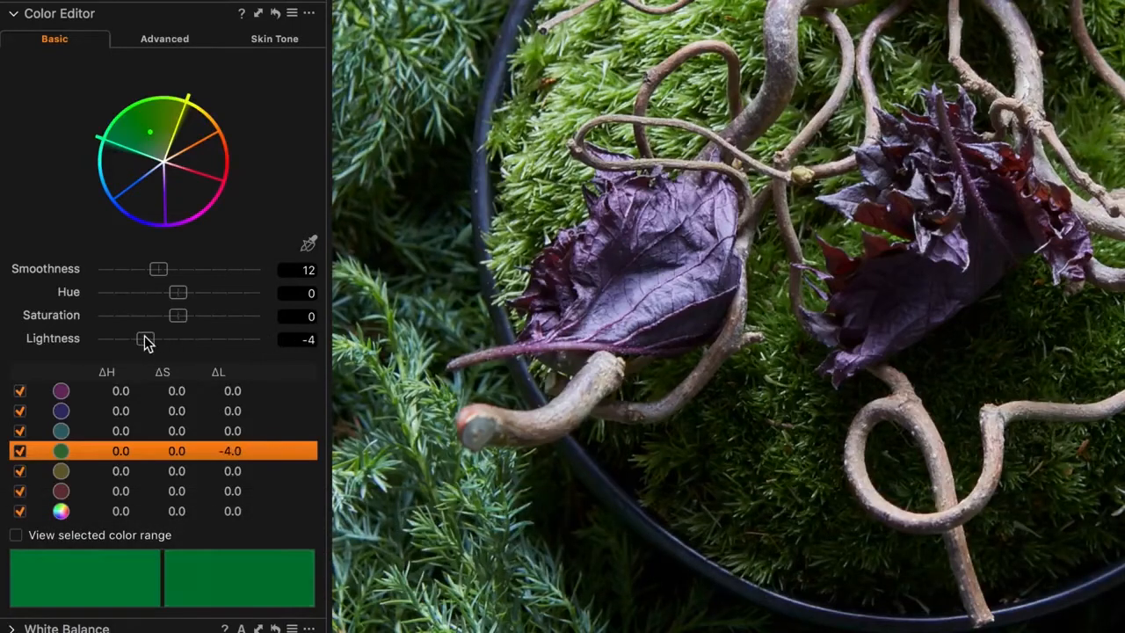
- Widen the blue color range toward magenta to include the purple leaves, and adjust its lightness and hue
{"action": "left_click", "coordinate": [144, 410]}
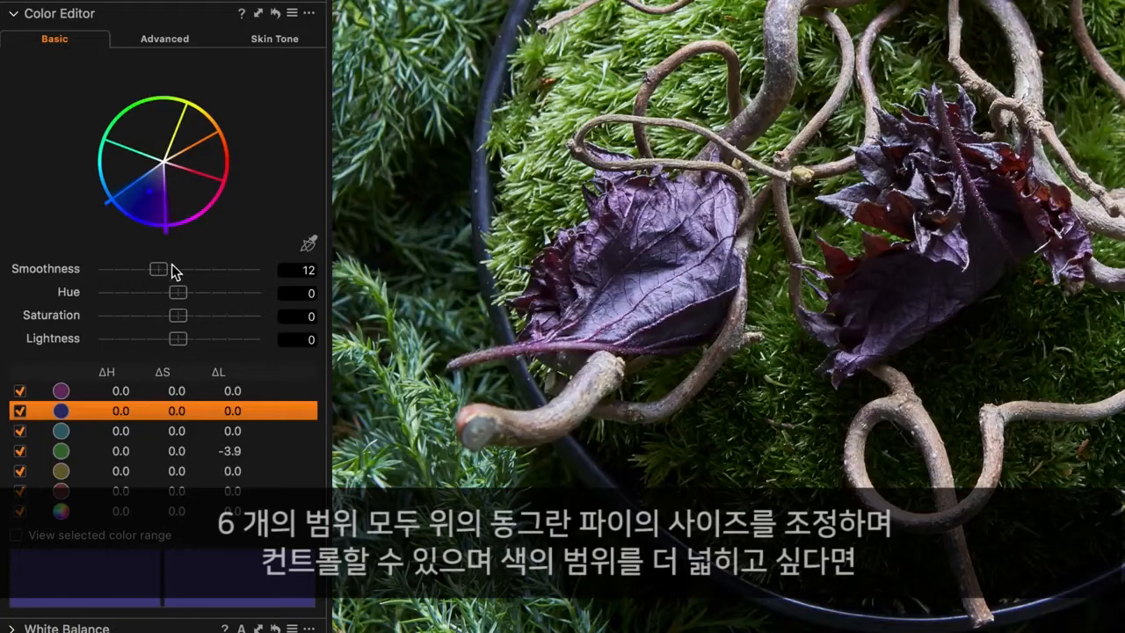
{"action": "left_click_drag", "start_coordinate": [173, 244], "coordinate": [210, 234]}
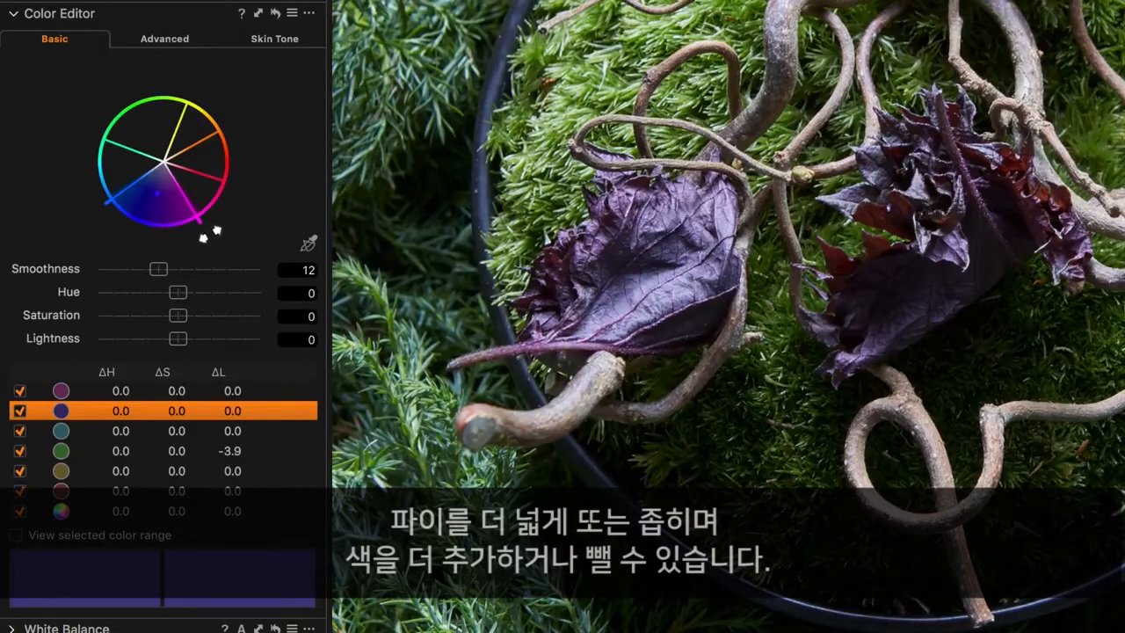
{"action": "mouse_move", "coordinate": [210, 233]}
{"action": "left_mouse_down"}
{"action": "mouse_move", "coordinate": [143, 244]}
{"action": "mouse_move", "coordinate": [209, 234]}
{"action": "left_mouse_up"}
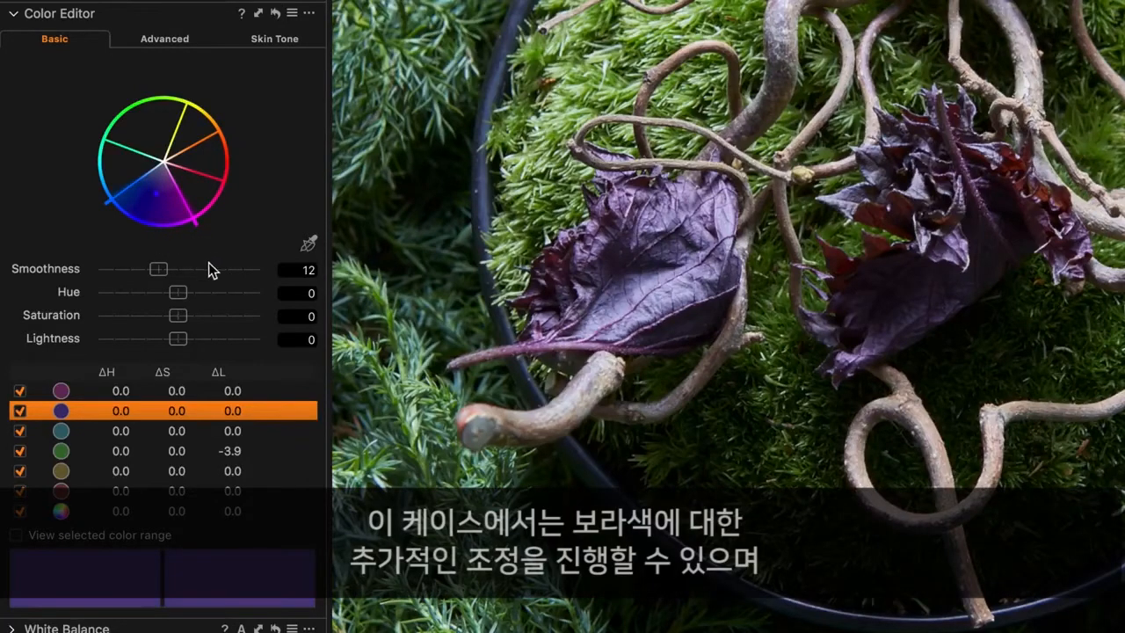
{"action": "left_click_drag", "start_coordinate": [178, 346], "coordinate": [145, 296]}
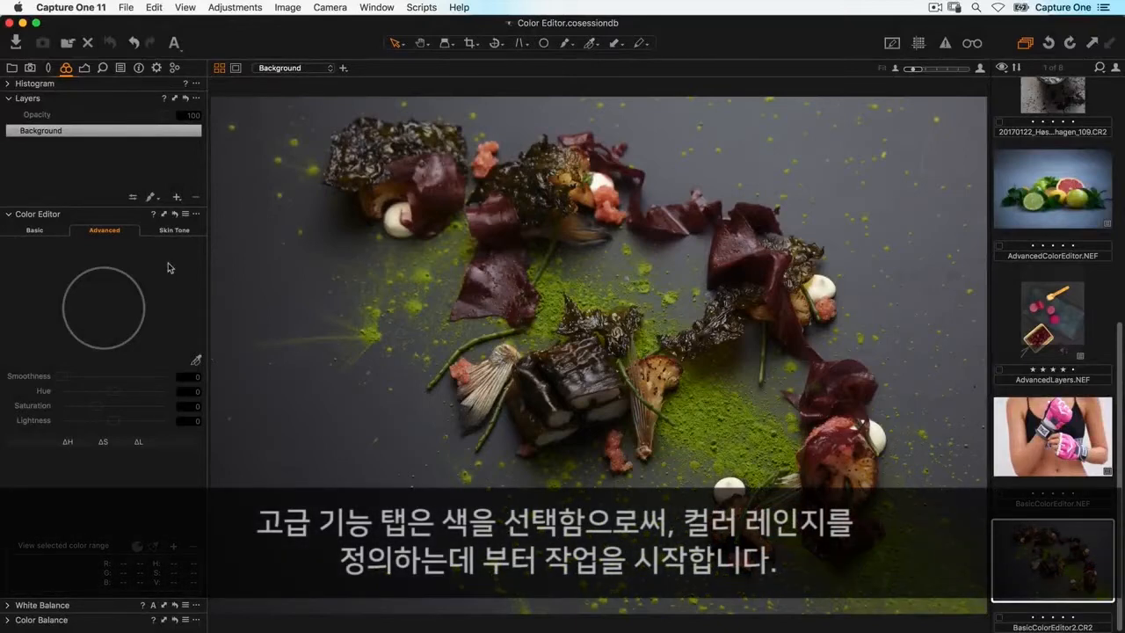
- Pick the green spice powder as an Advanced color range and limit it to the more saturated tones
{"action": "left_click", "coordinate": [197, 360]}
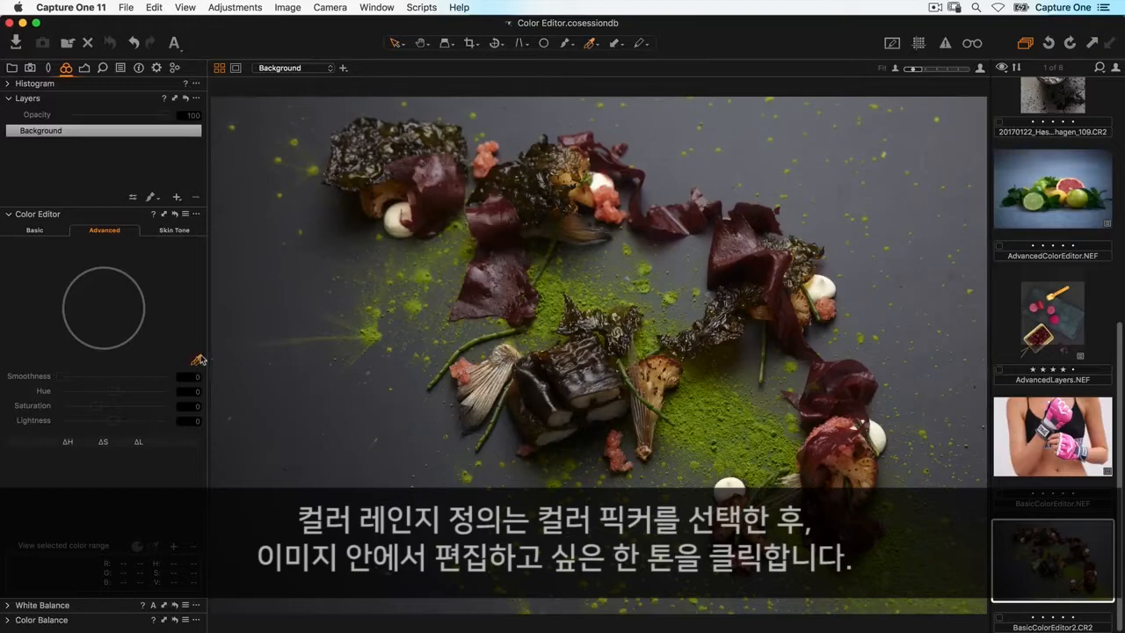
{"action": "left_click", "coordinate": [556, 287]}
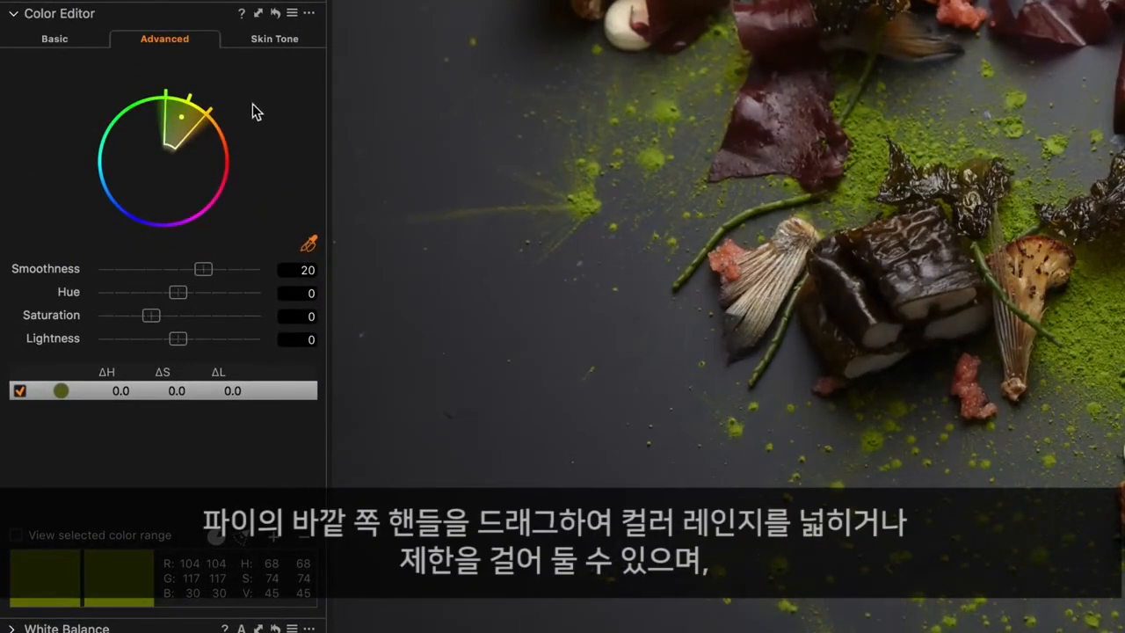
{"action": "mouse_move", "coordinate": [217, 115]}
{"action": "left_mouse_down"}
{"action": "mouse_move", "coordinate": [232, 130]}
{"action": "mouse_move", "coordinate": [218, 115]}
{"action": "left_mouse_up"}
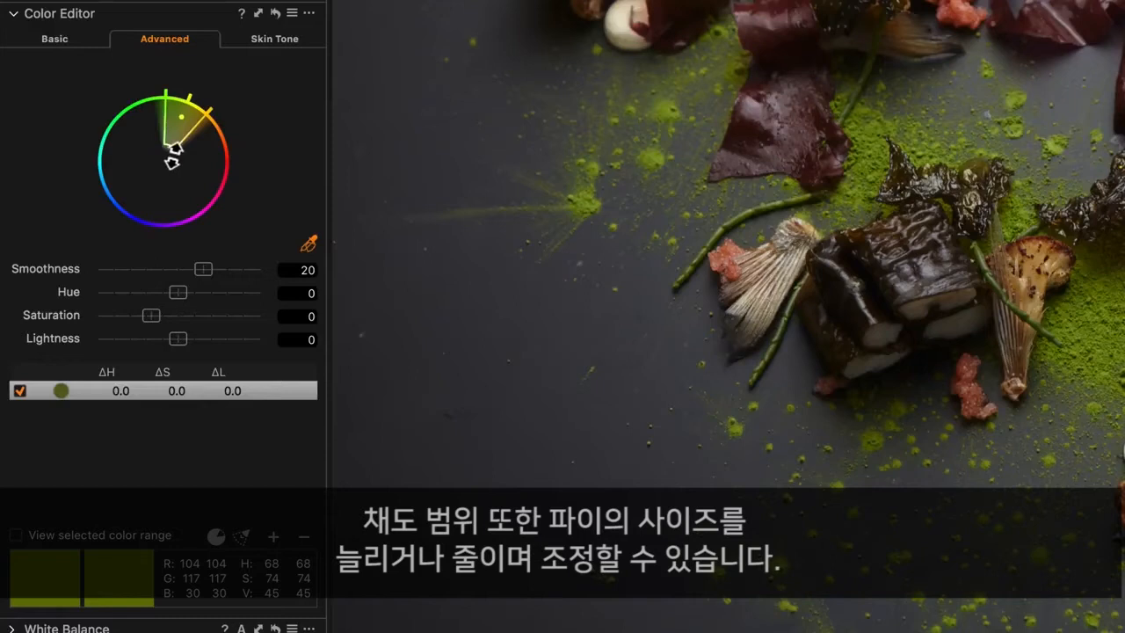
{"action": "left_click_drag", "start_coordinate": [173, 158], "coordinate": [194, 129]}
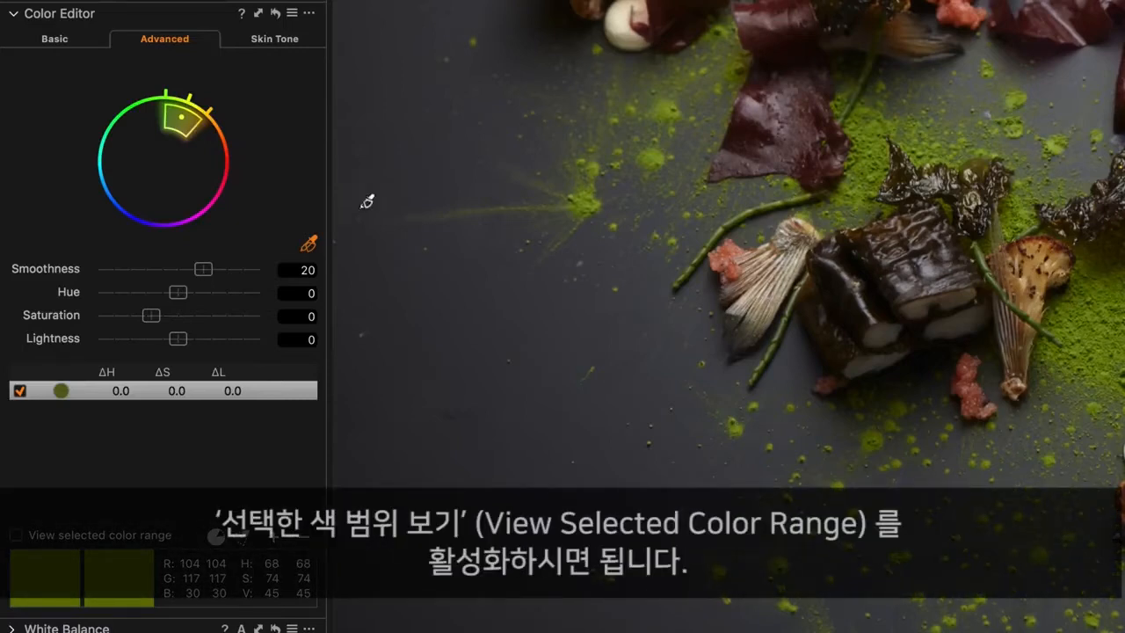
- Preview the selected color range on the image, extend it to full saturation, and narrow its hue and saturation around the green powder
{"action": "left_click", "coordinate": [16, 535]}
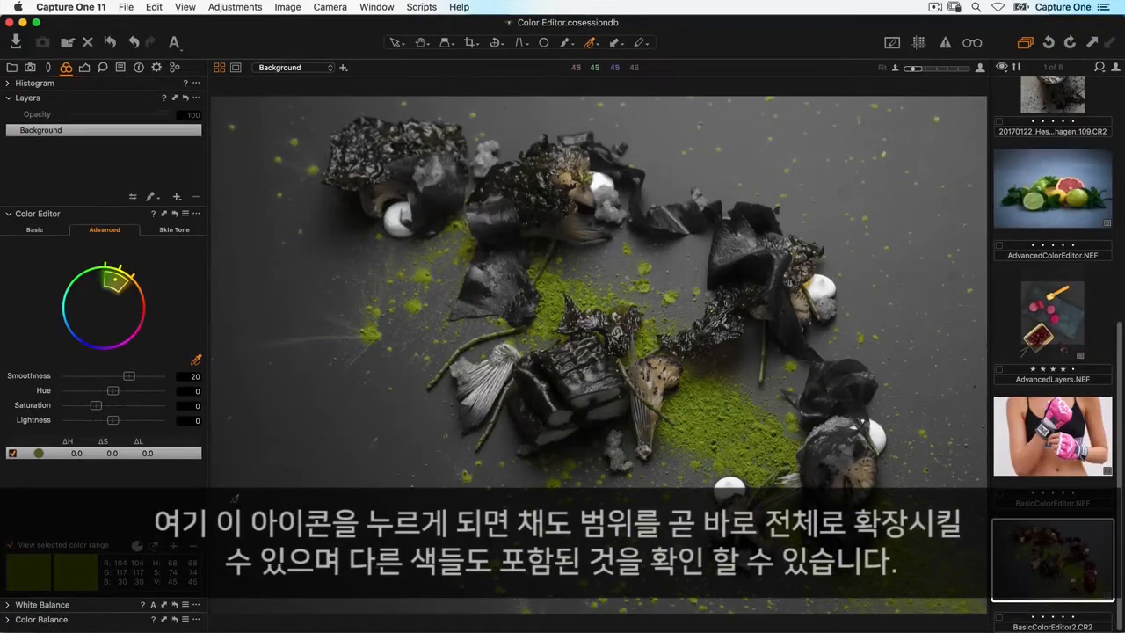
{"action": "left_click", "coordinate": [154, 548]}
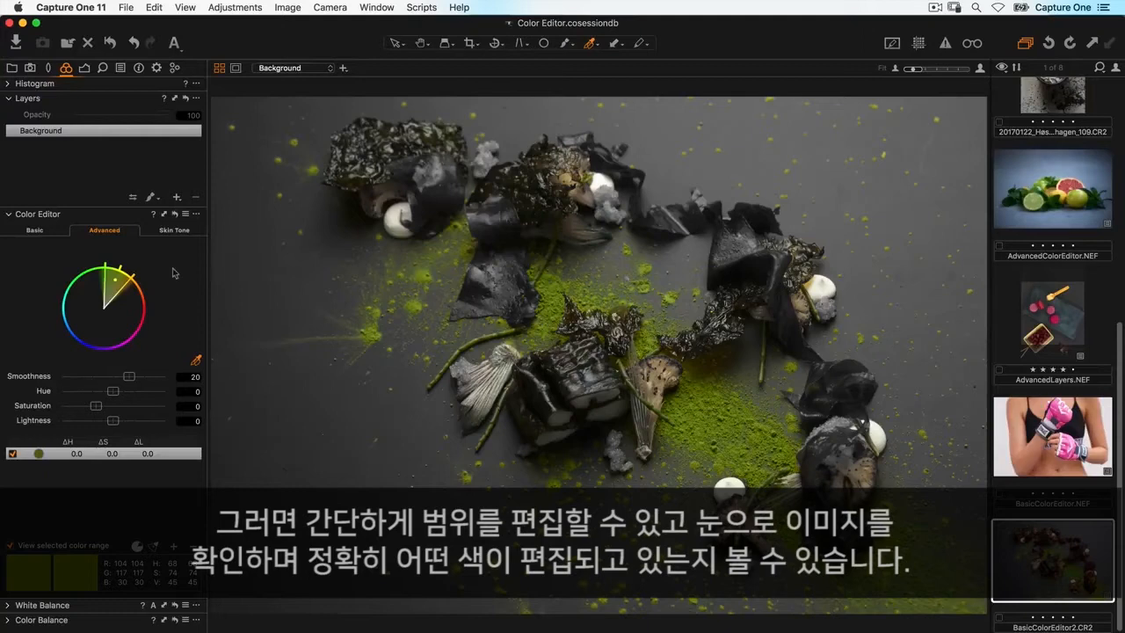
{"action": "left_click_drag", "start_coordinate": [109, 314], "coordinate": [129, 282]}
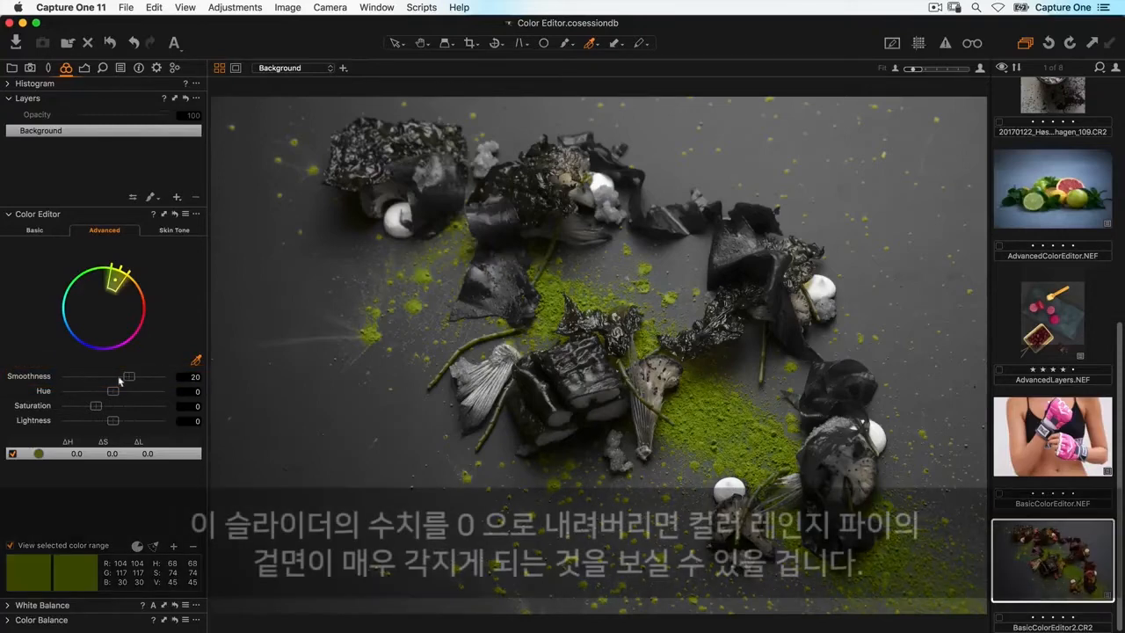
- Try the green range's smoothness at 1 and 30, leave it at 1, and hide the selected color range preview
{"action": "left_click_drag", "start_coordinate": [129, 379], "coordinate": [25, 382]}
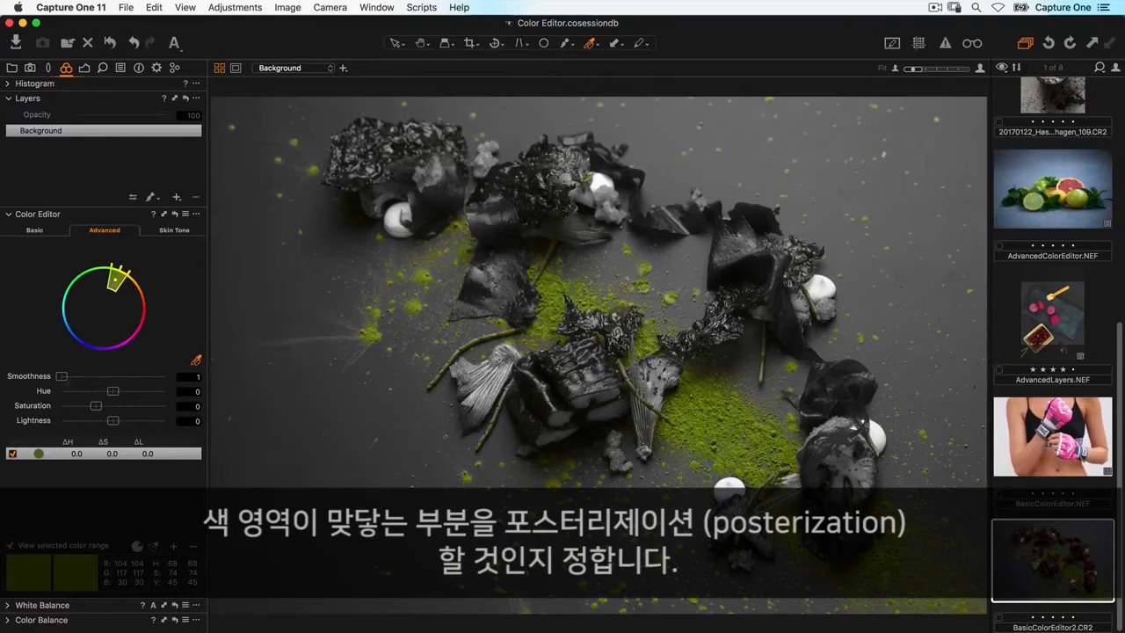
{"action": "left_click_drag", "start_coordinate": [64, 380], "coordinate": [165, 377]}
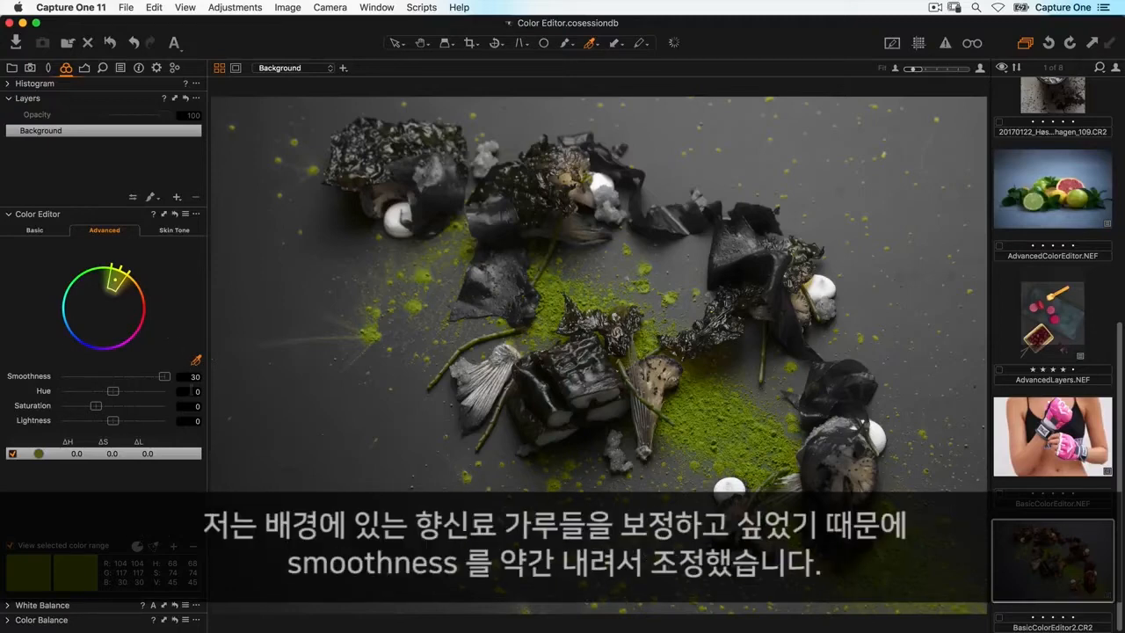
{"action": "left_click_drag", "start_coordinate": [167, 383], "coordinate": [62, 382]}
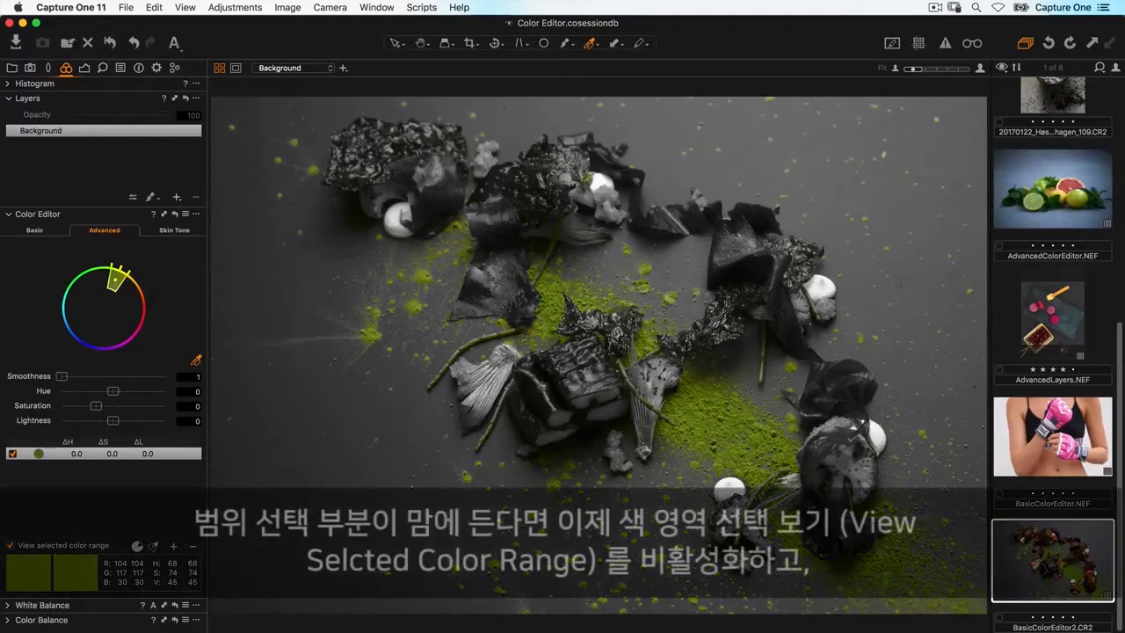
{"action": "left_click", "coordinate": [11, 546]}
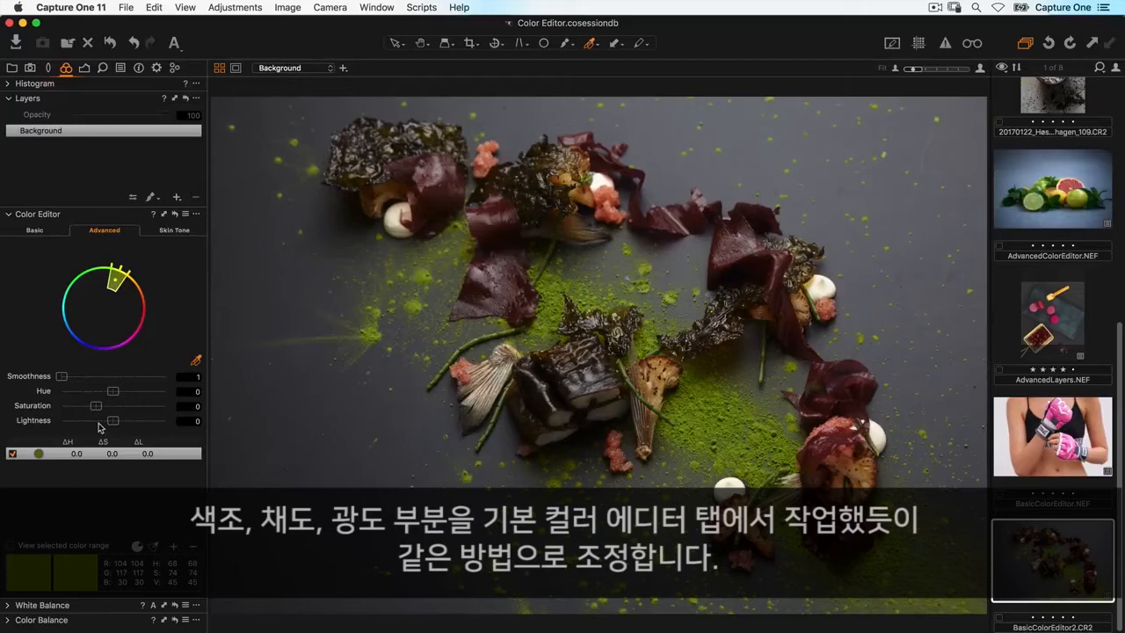
- Set the green range's hue to 6, saturation to -16 and lightness to -14.1, and pick the dark red leaves as another color
{"action": "mouse_move", "coordinate": [113, 421]}
{"action": "left_mouse_down"}
{"action": "mouse_move", "coordinate": [96, 402]}
{"action": "mouse_move", "coordinate": [123, 390]}
{"action": "mouse_move", "coordinate": [122, 421]}
{"action": "mouse_move", "coordinate": [106, 421]}
{"action": "left_mouse_up"}
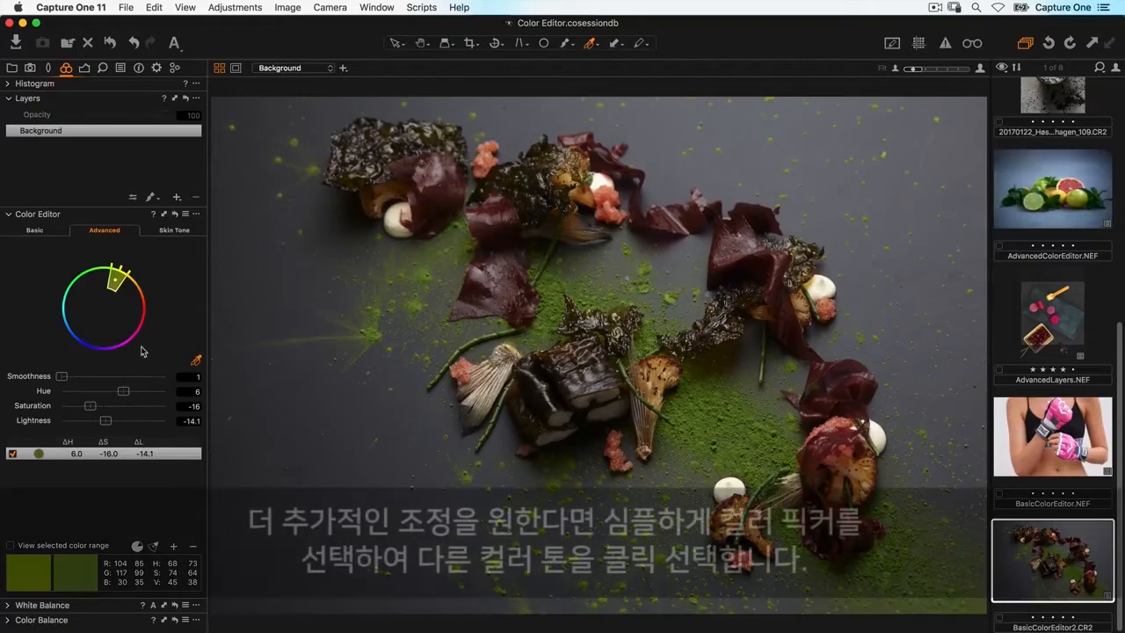
{"action": "left_click", "coordinate": [442, 205]}
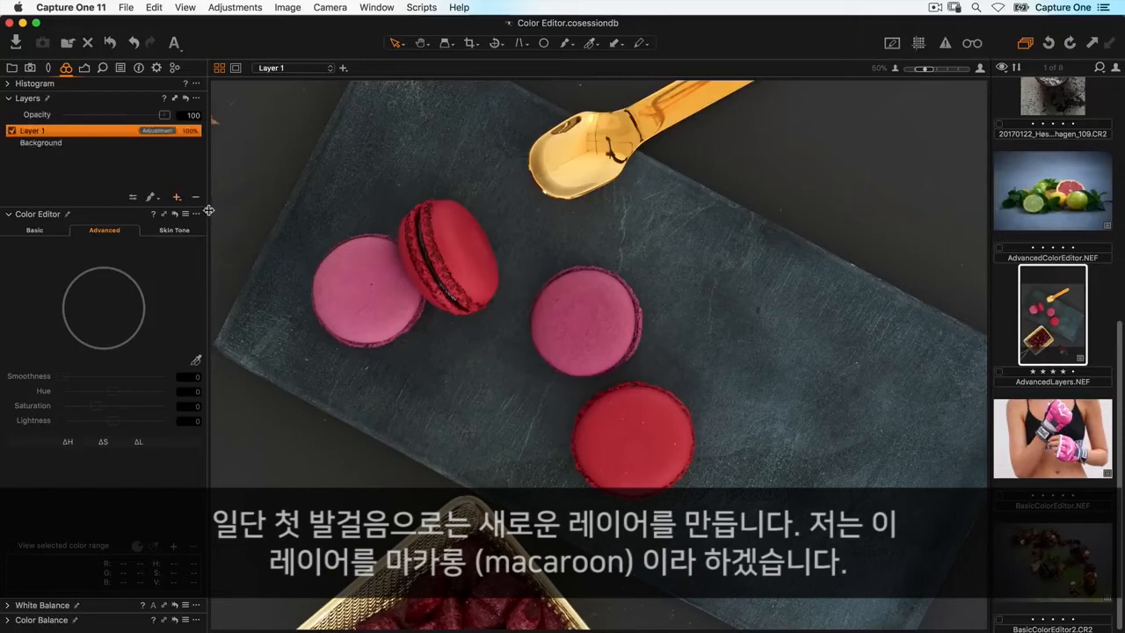
- Name the new adjustment layer Macaroon and brush its mask over the lower red macaroon
{"action": "type", "text": "Mac"}
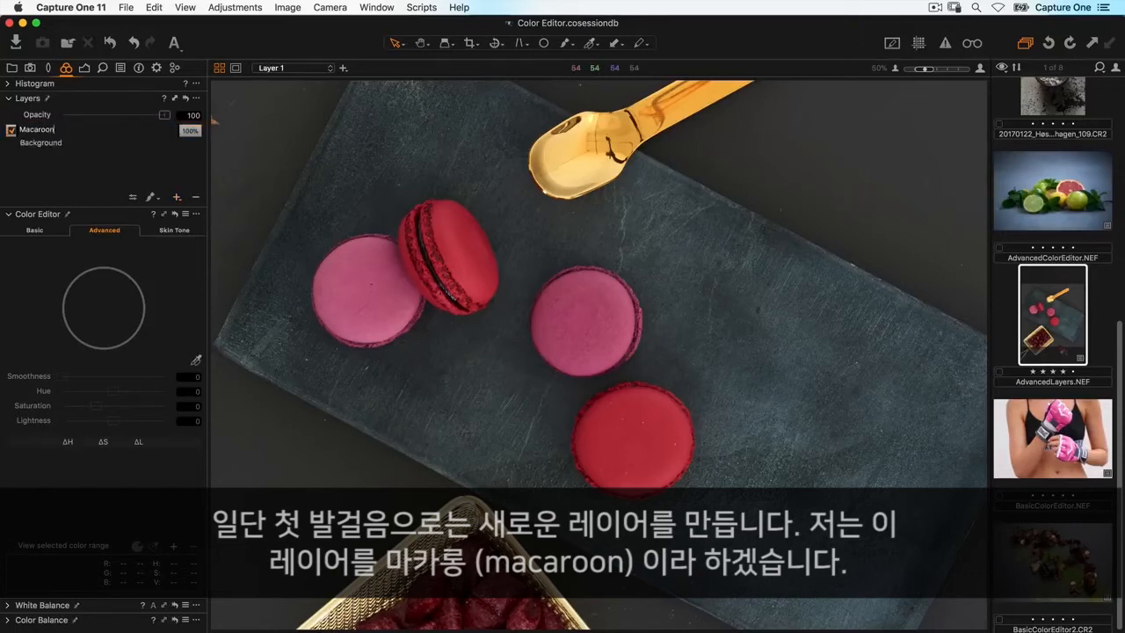
{"action": "type", "text": "aroon"}
{"action": "key", "text": "Return"}
{"action": "left_click", "coordinate": [151, 198]}
{"action": "left_click_drag", "start_coordinate": [633, 436], "coordinate": [633, 439]}
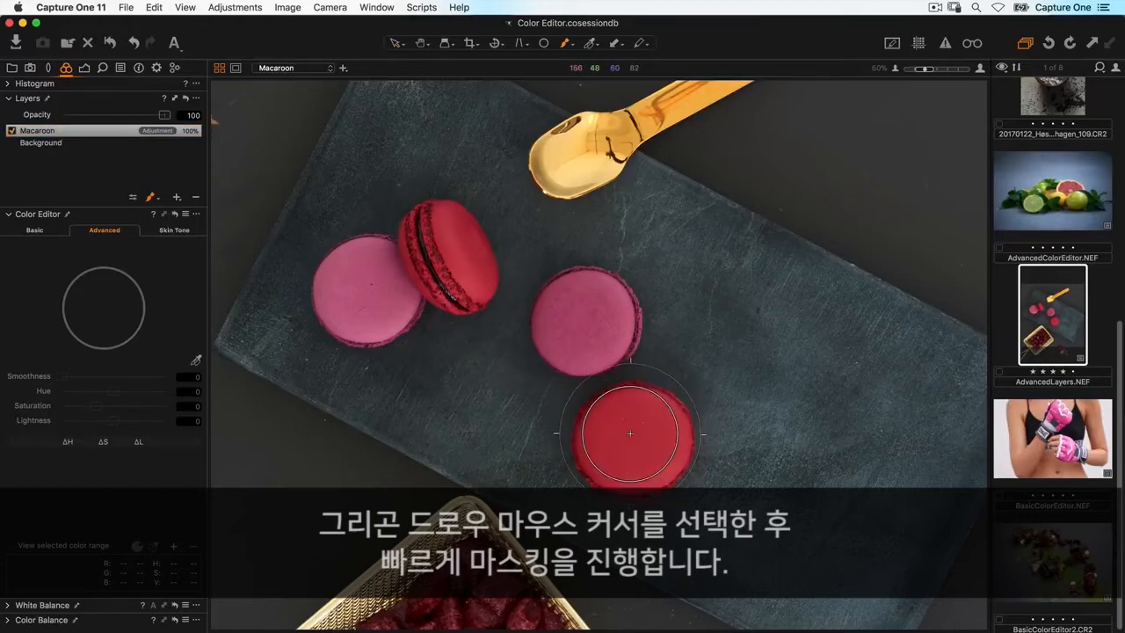
- Pick the masked macaroon's red on the Macaroon layer and adjust its lightness, saturation and hue
{"action": "left_click", "coordinate": [196, 362]}
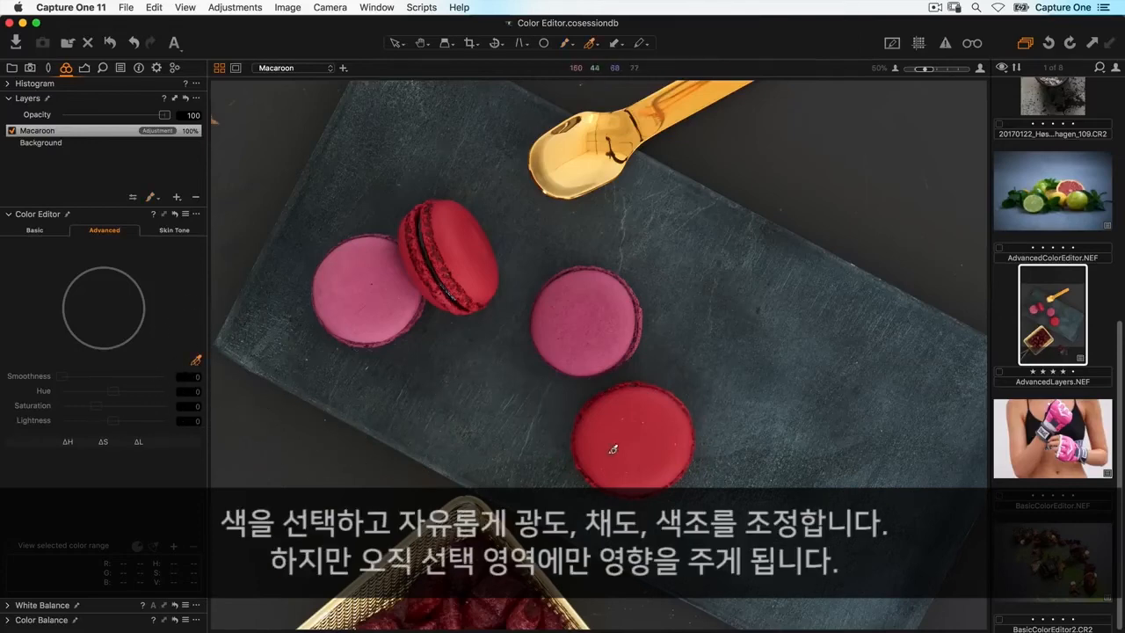
{"action": "left_click", "coordinate": [612, 459]}
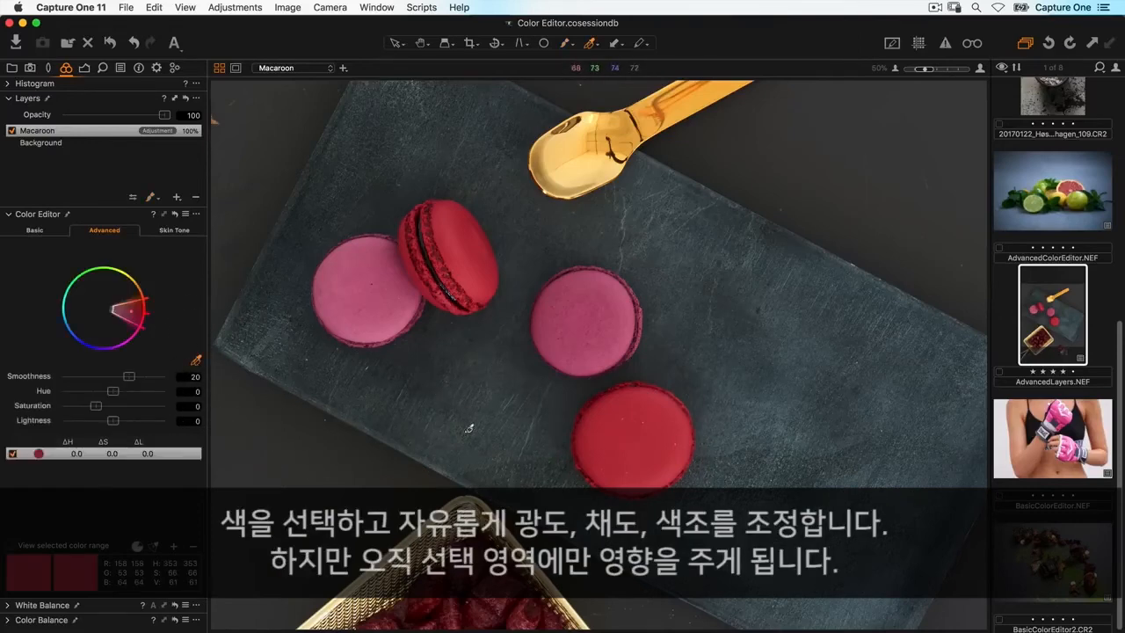
{"action": "left_click_drag", "start_coordinate": [115, 425], "coordinate": [80, 397]}
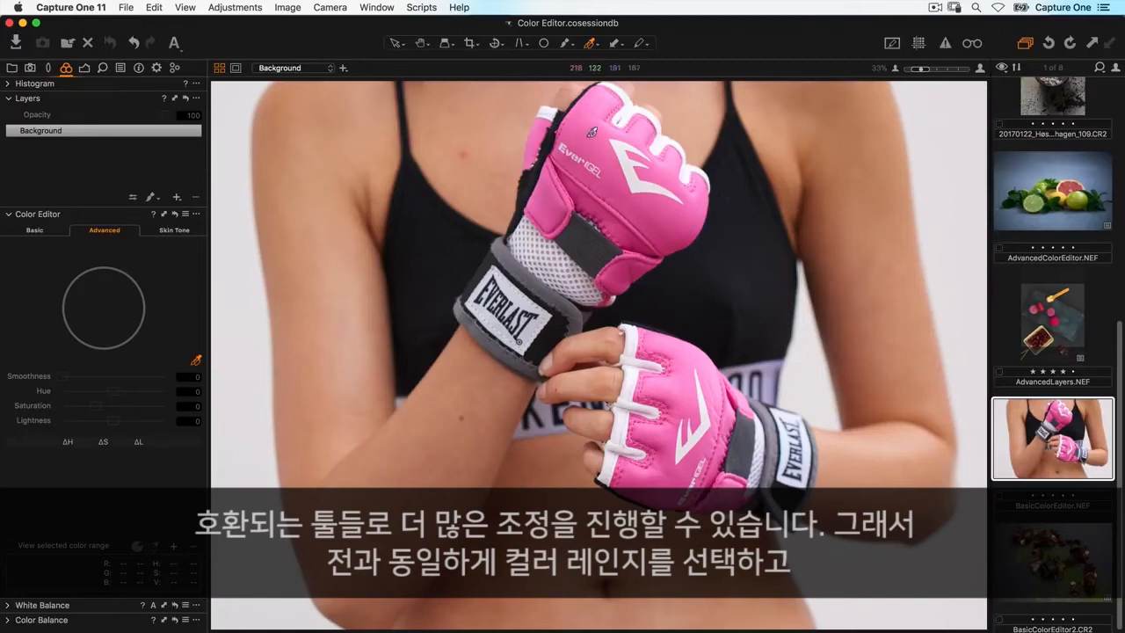
- Pick the pink of the boxing gloves, create a masked layer from that selection, and check its mask overlay
{"action": "left_click", "coordinate": [589, 134]}
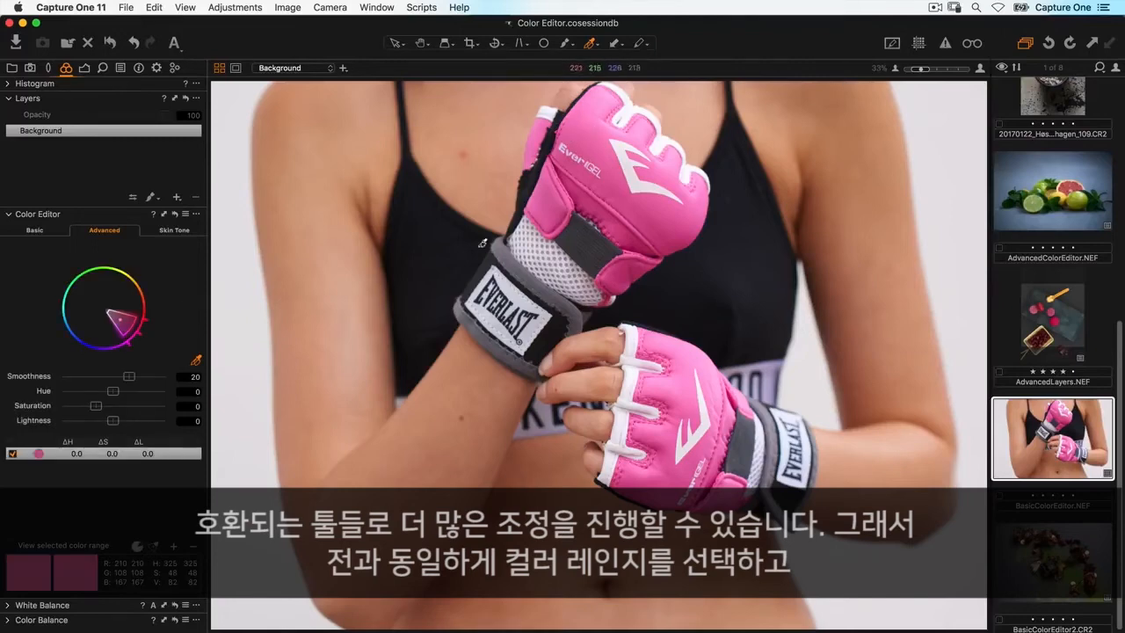
{"action": "left_click", "coordinate": [198, 216]}
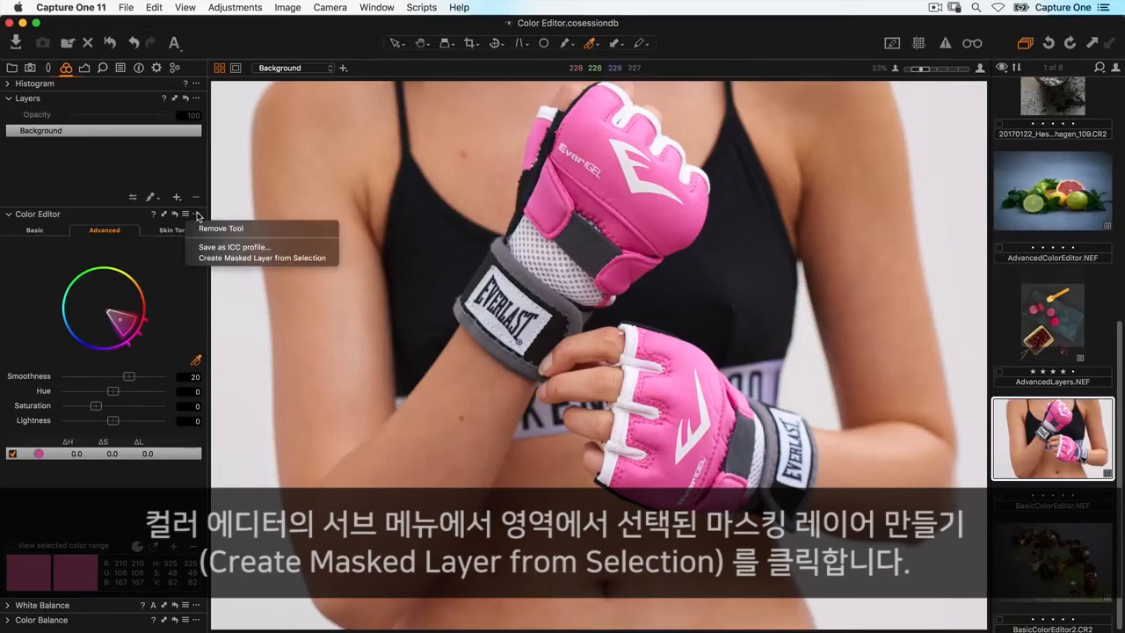
{"action": "left_click", "coordinate": [192, 259]}
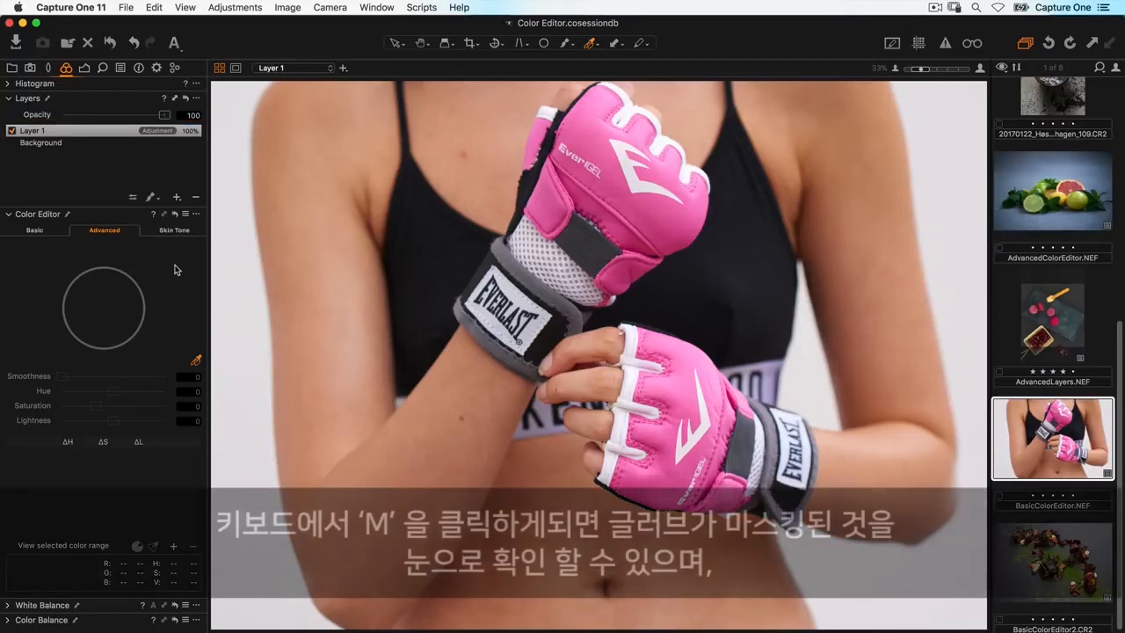
{"action": "key", "text": "m"}
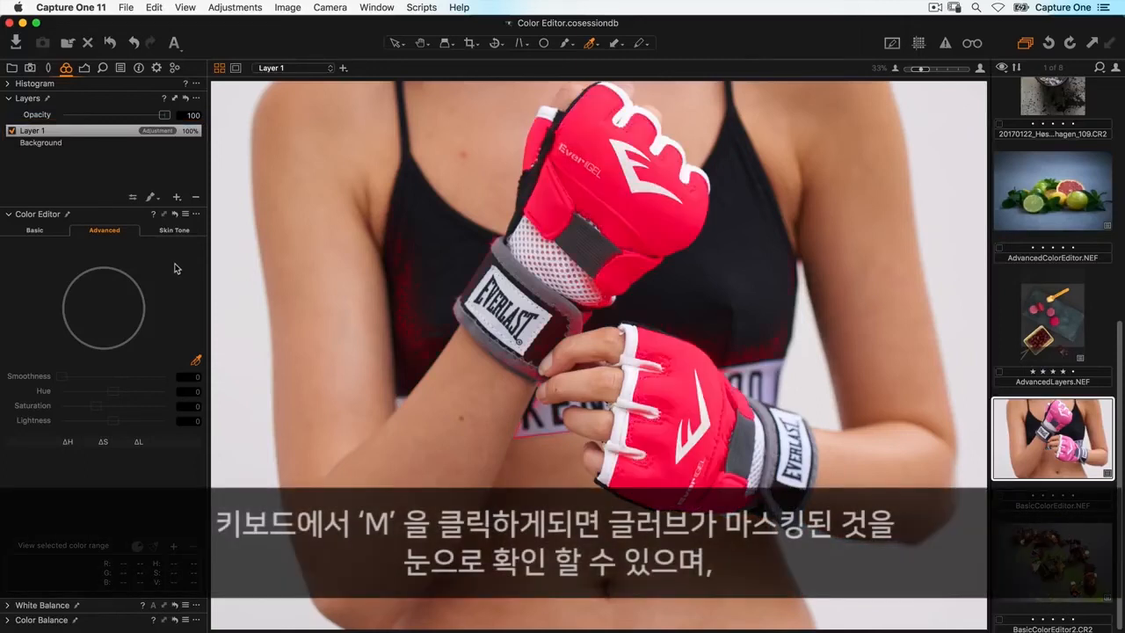
{"action": "key", "text": "m"}
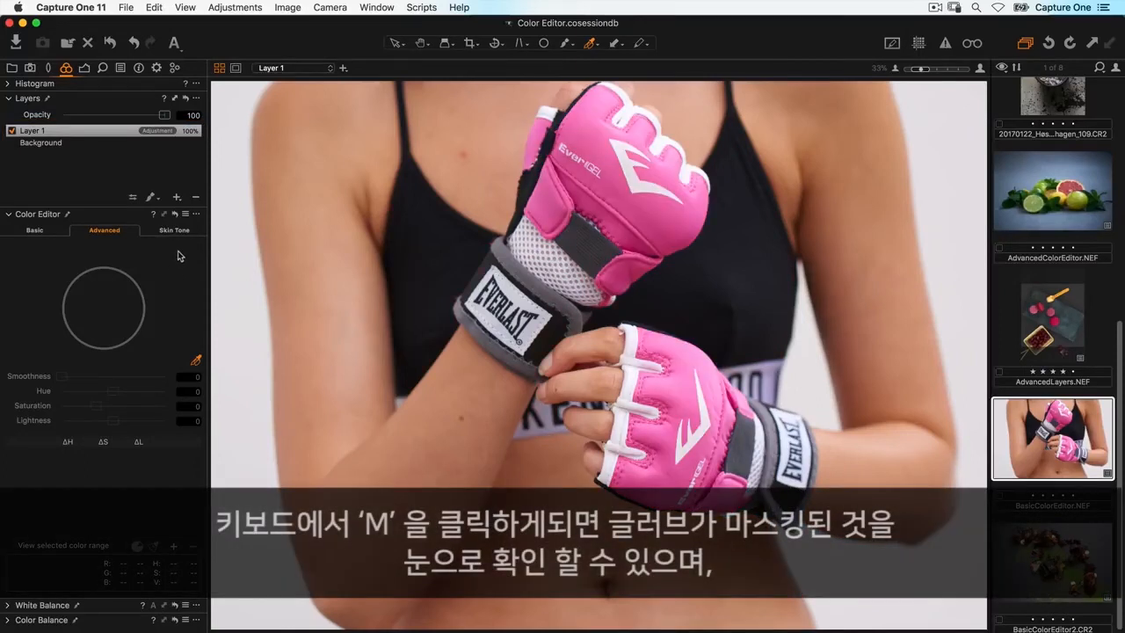
- Adjust the contrast and exposure of the masked glove layer and increase its clarity
{"action": "left_click", "coordinate": [84, 68]}
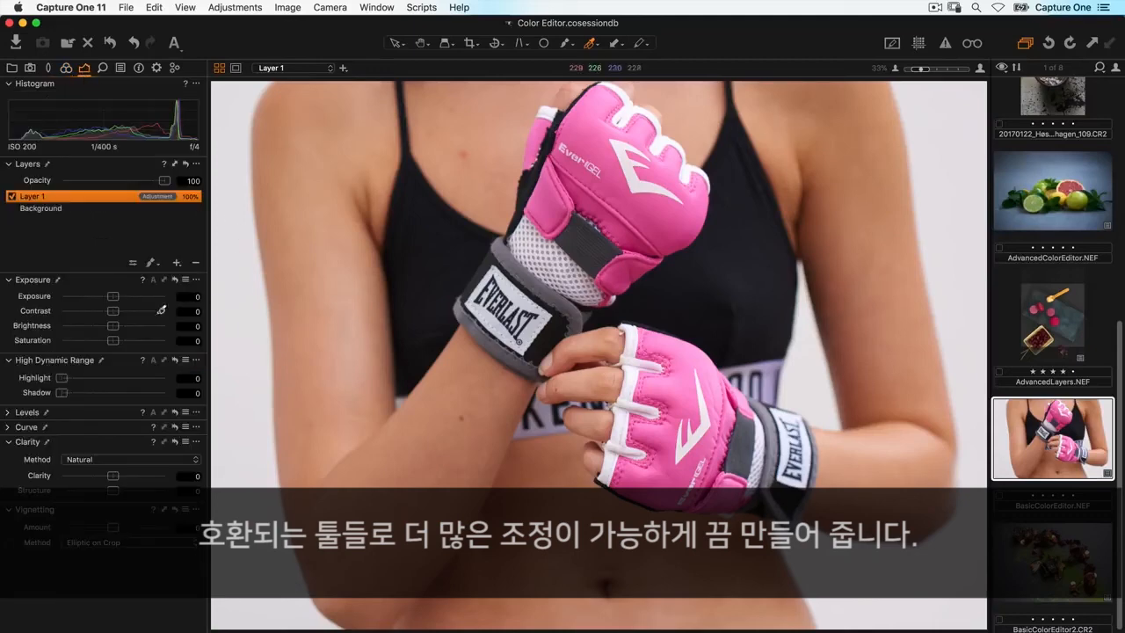
{"action": "mouse_move", "coordinate": [115, 312]}
{"action": "left_mouse_down"}
{"action": "mouse_move", "coordinate": [129, 312]}
{"action": "mouse_move", "coordinate": [108, 297]}
{"action": "left_mouse_up"}
{"action": "left_click_drag", "start_coordinate": [117, 482], "coordinate": [131, 480]}
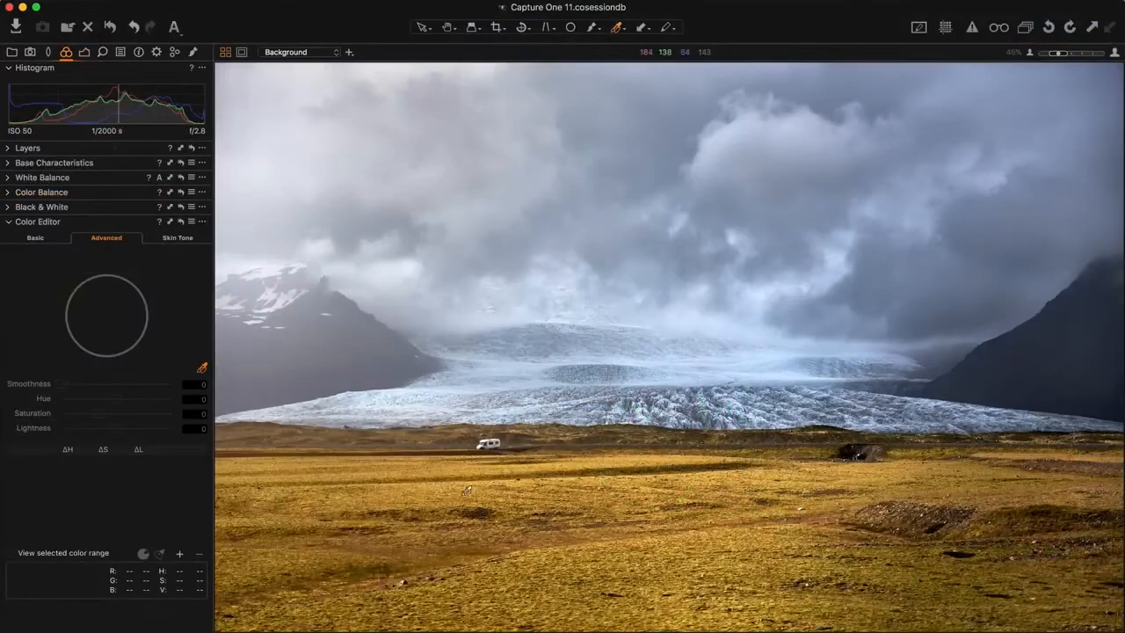
- Pick the yellow grass, set hue 30, saturation -18.2 and lightness -6.2, and adjust the glacier blue's lightness and saturation
{"action": "left_click", "coordinate": [465, 494]}
{"action": "left_click_drag", "start_coordinate": [117, 400], "coordinate": [91, 414]}
{"action": "left_click_drag", "start_coordinate": [117, 429], "coordinate": [113, 431]}
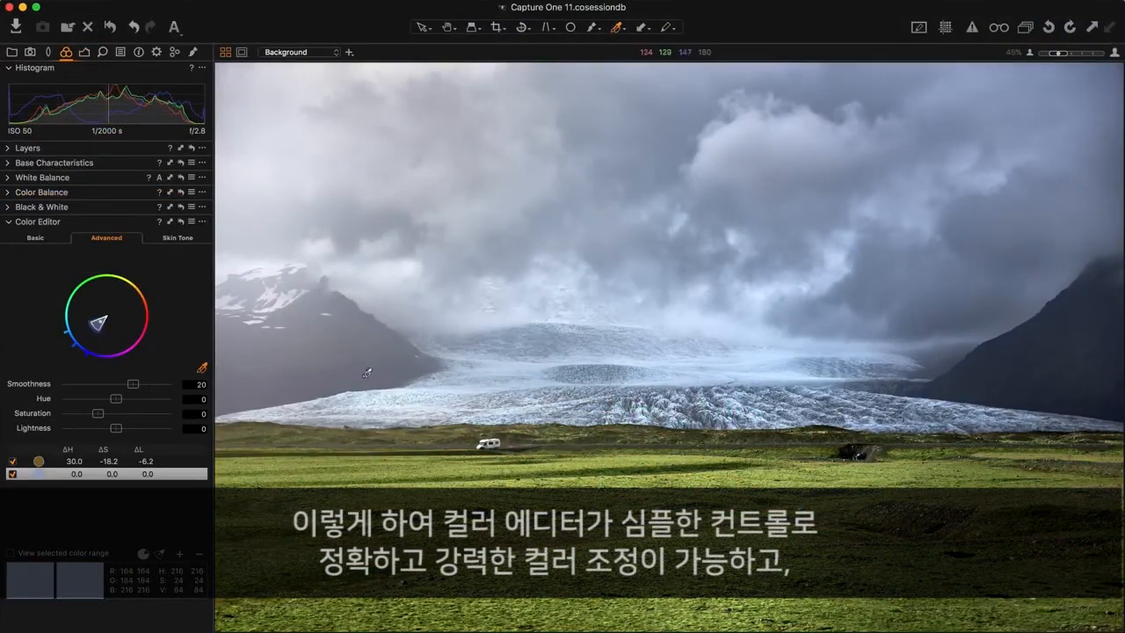
{"action": "mouse_move", "coordinate": [112, 429]}
{"action": "left_mouse_down"}
{"action": "mouse_move", "coordinate": [88, 429]}
{"action": "mouse_move", "coordinate": [107, 415]}
{"action": "left_mouse_up"}
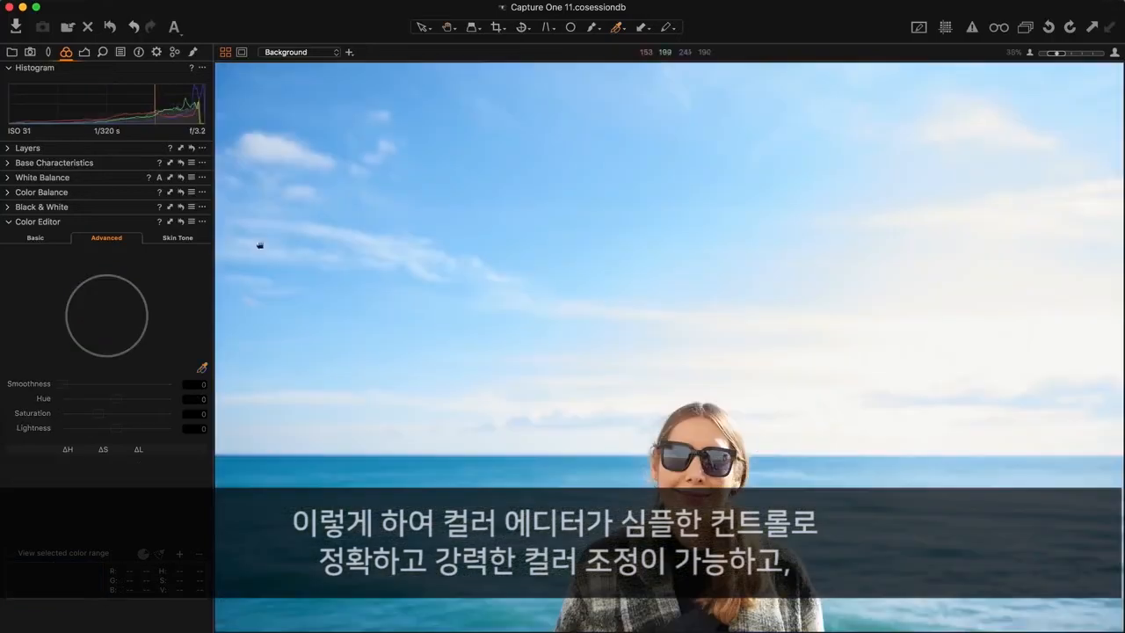
- Mute the blue sky and sea in the portrait with hue -0.8, saturation -46.2 and lightness -36.4
{"action": "left_click_drag", "start_coordinate": [93, 414], "coordinate": [115, 406]}
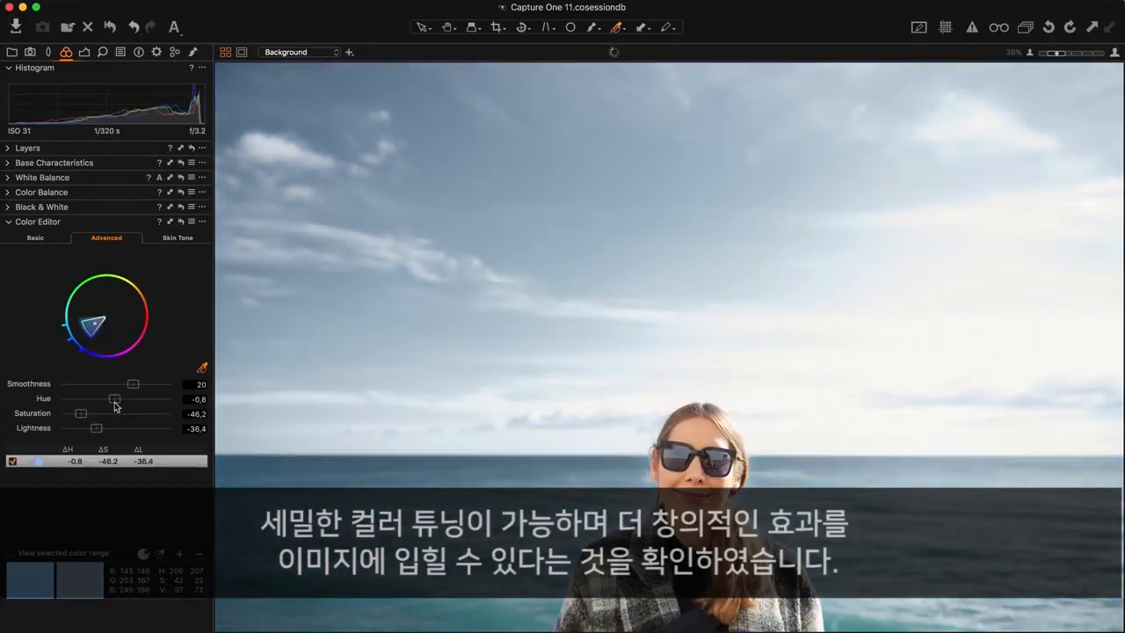